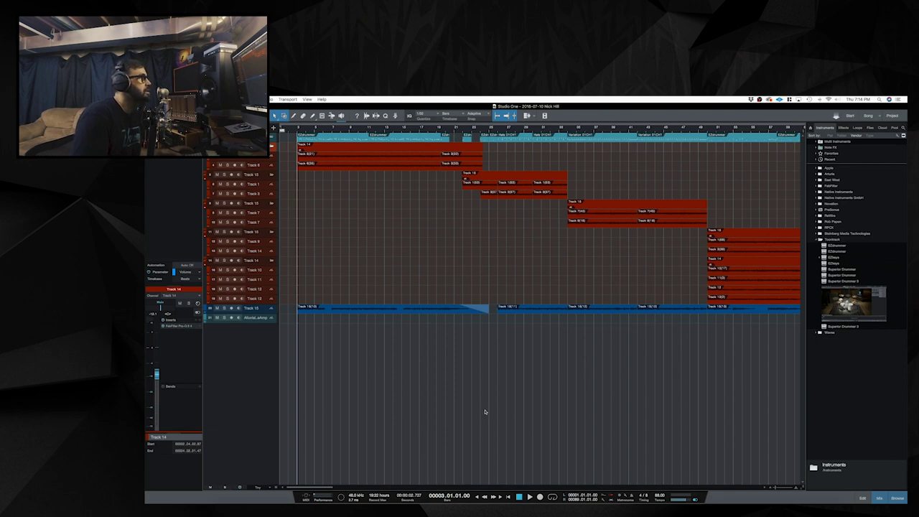
# Play the song with Track 6 briefly soloed, stop back at bar 3, and bring up HX Edit.
pyautogui.press('space')
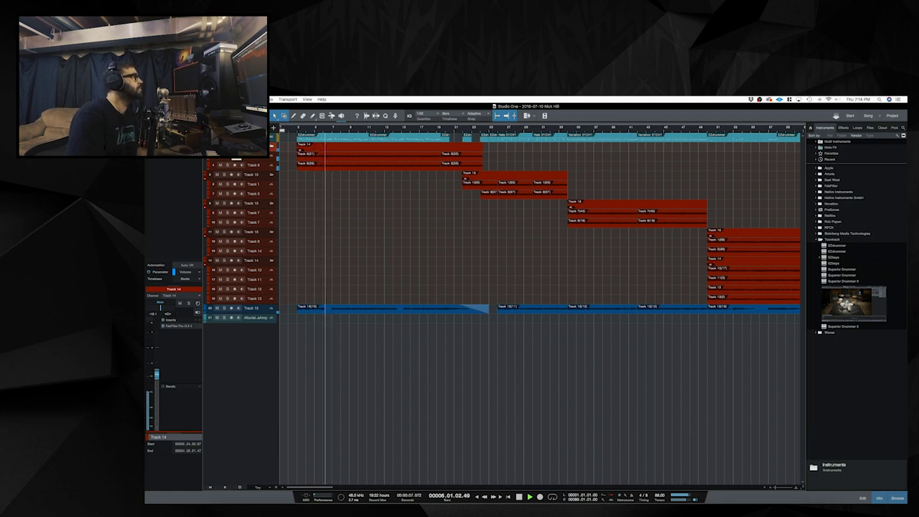
pyautogui.press('s')
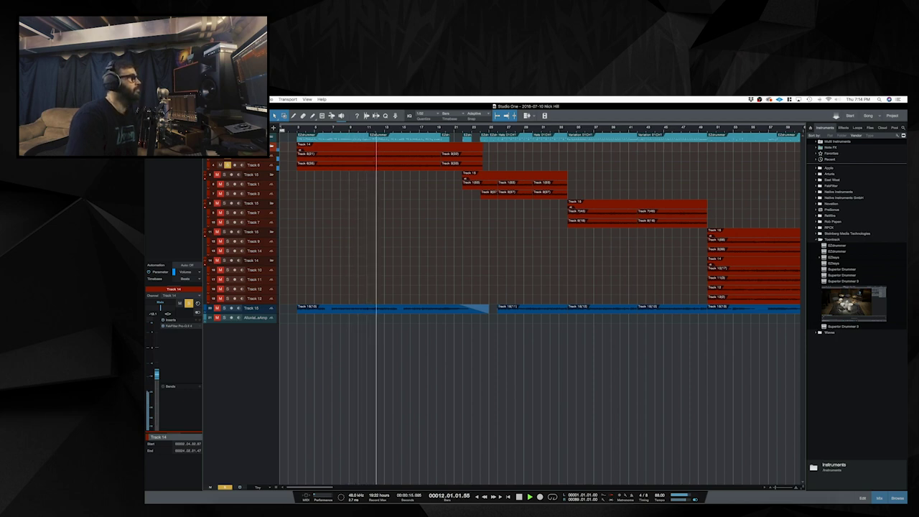
pyautogui.press('s')
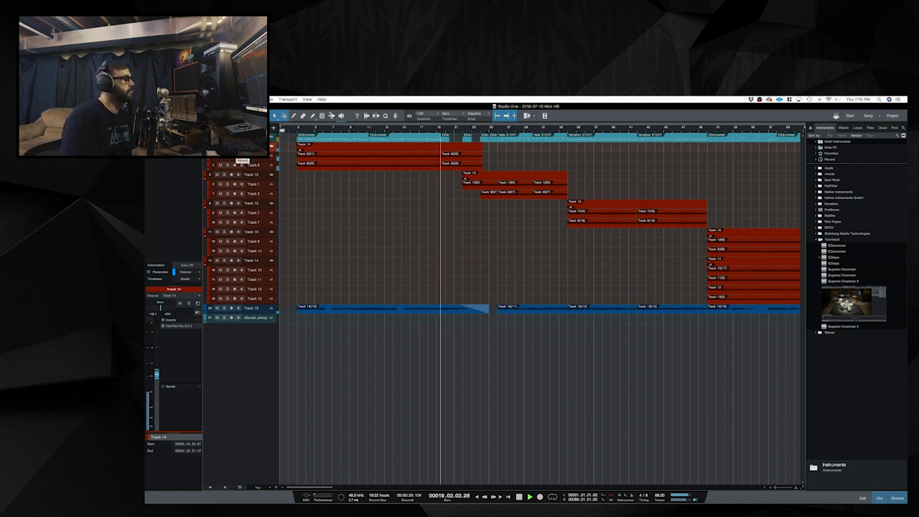
pyautogui.press('space')
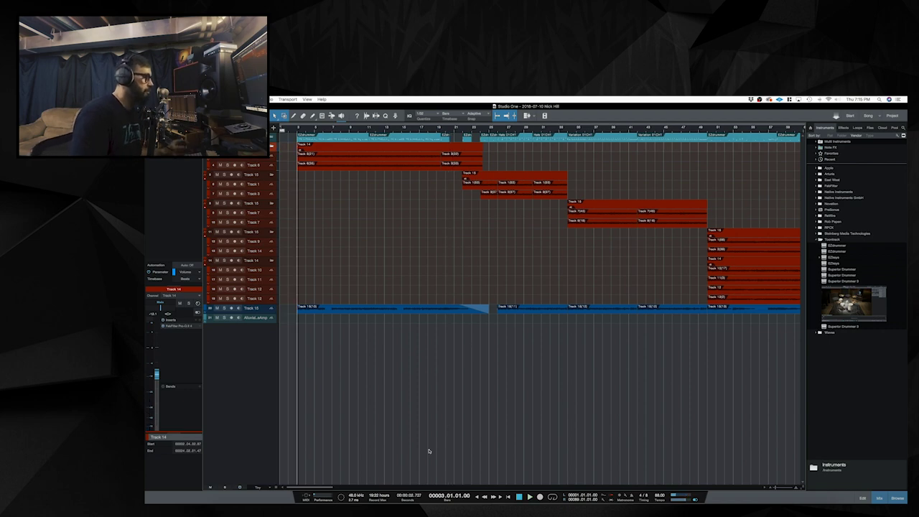
pyautogui.press('super+Tab')
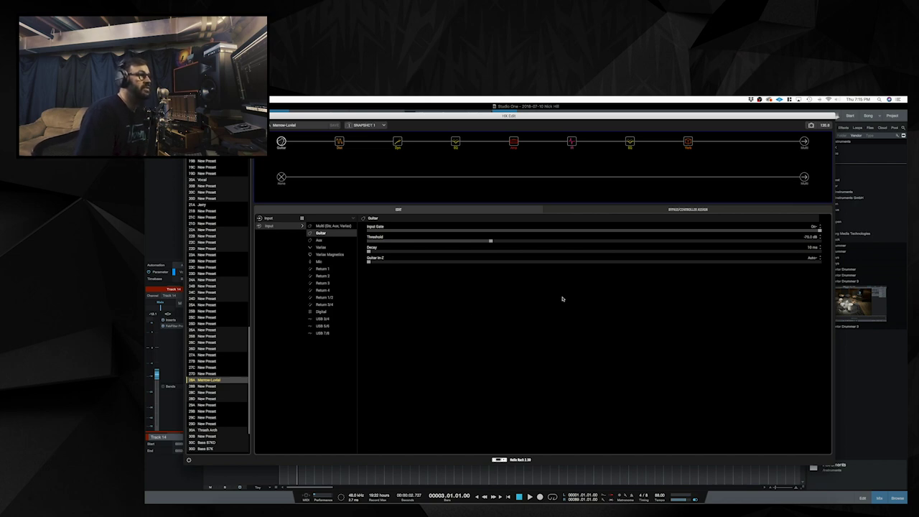
# View the Scream 808 distortion, Noise Gate and 10 Band Graphic EQ block settings.
pyautogui.click(339, 140)
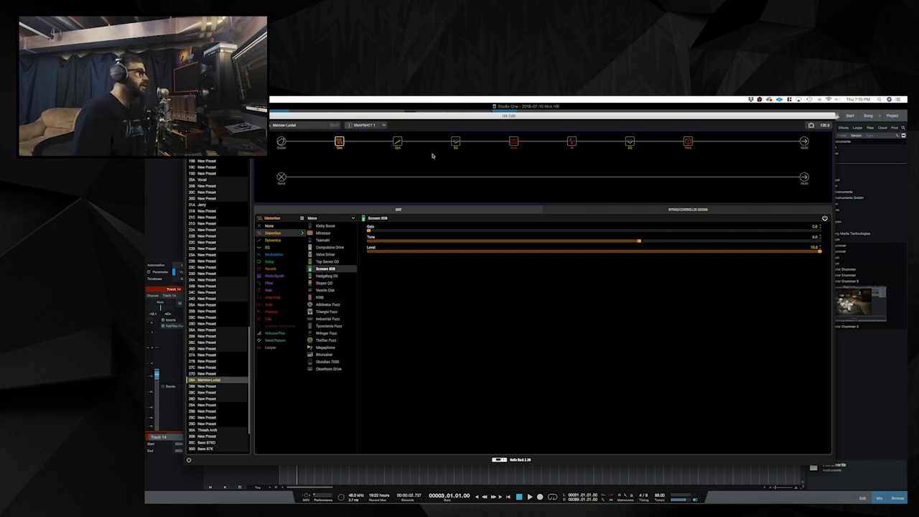
pyautogui.click(398, 142)
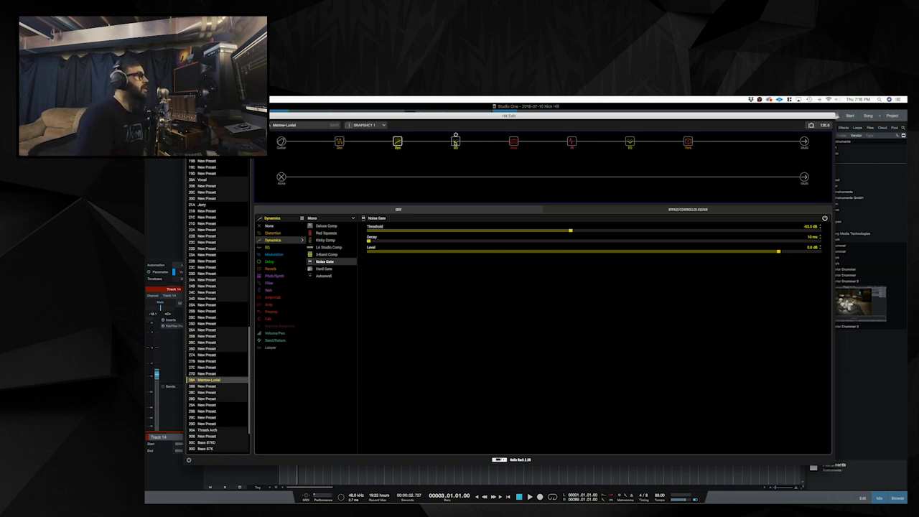
pyautogui.click(456, 140)
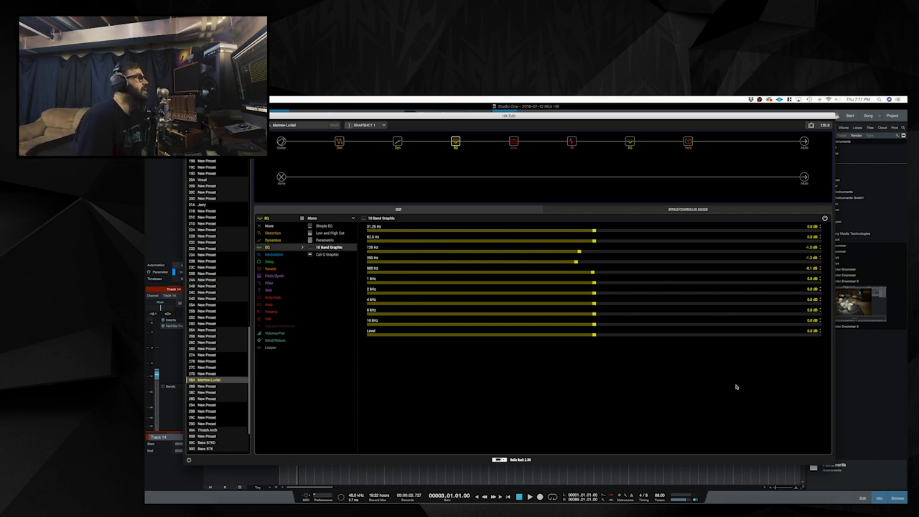
# View the Line 6 Badonk amp block, then the IR 2048 block's parameters.
pyautogui.click(514, 142)
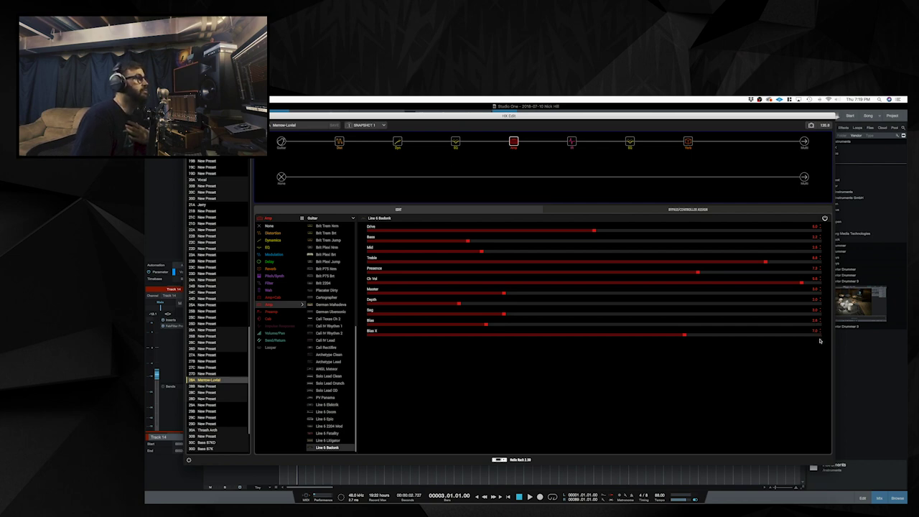
pyautogui.click(572, 142)
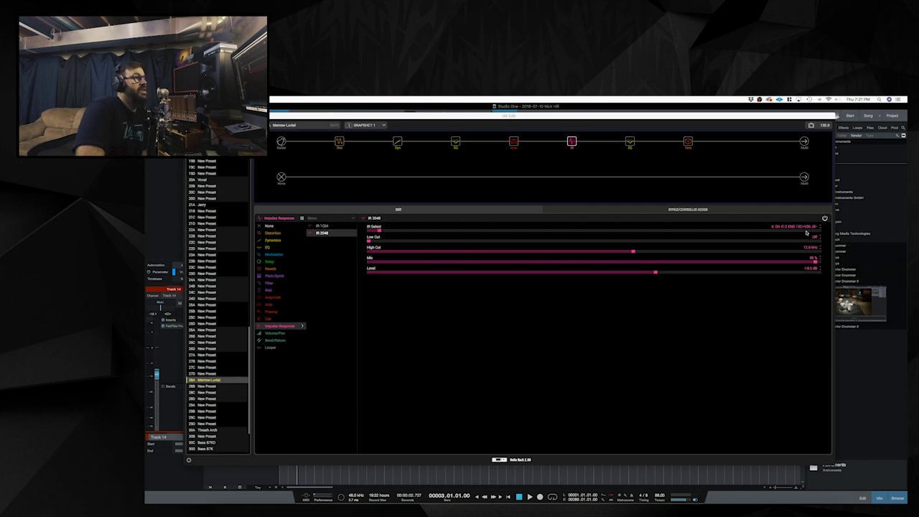
pyautogui.click(743, 313)
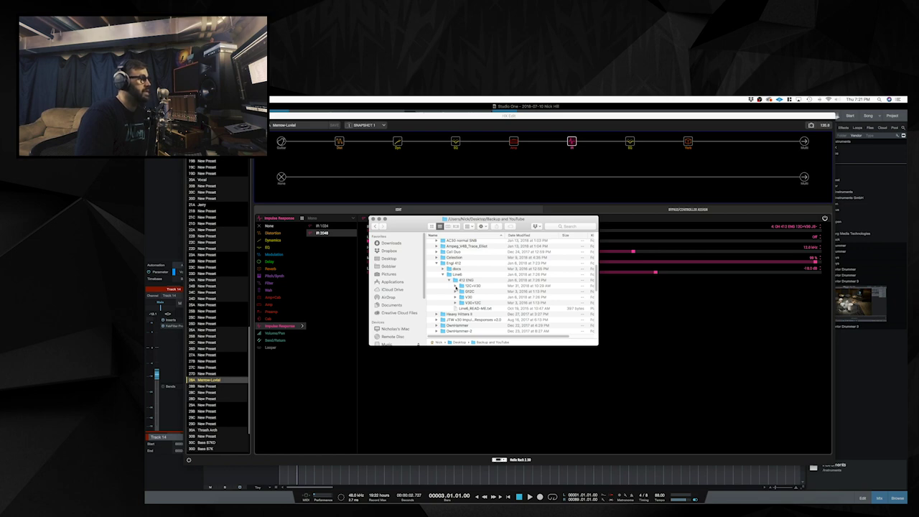
pyautogui.click(455, 285)
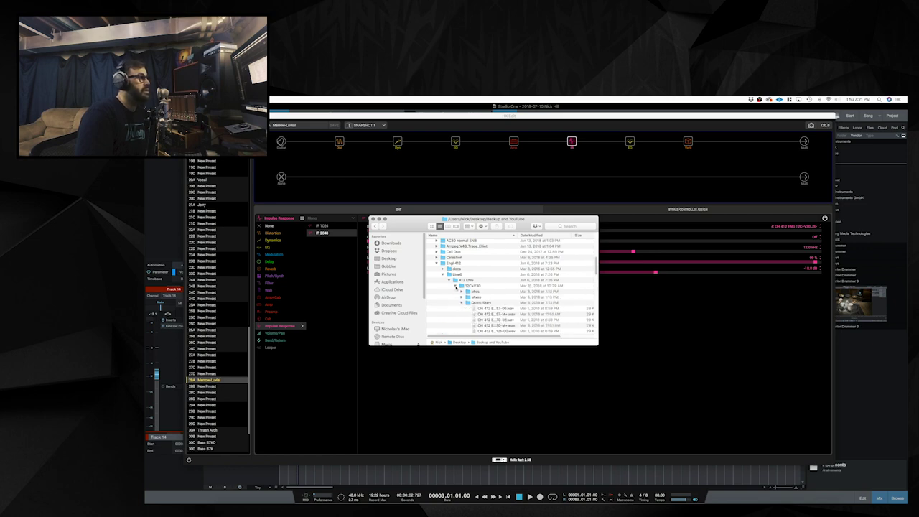
pyautogui.scroll(-3, 529, 292)
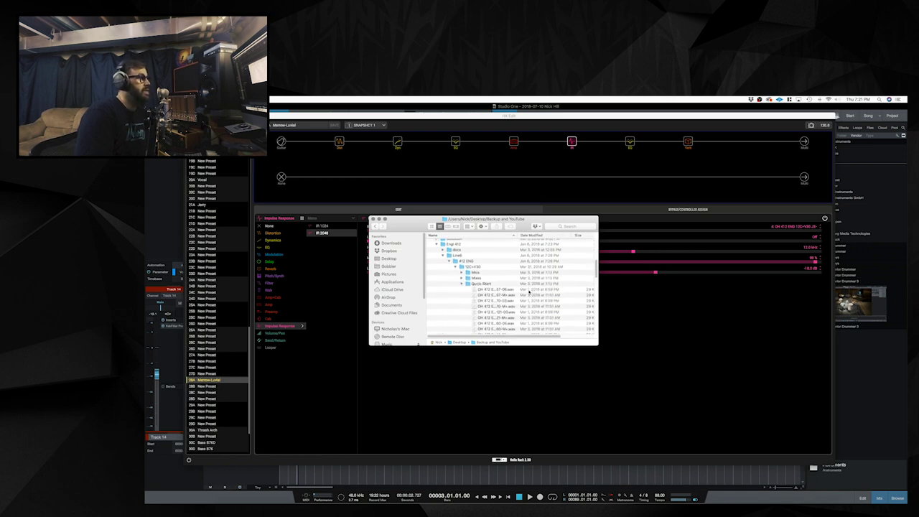
pyautogui.scroll(-3, 462, 285)
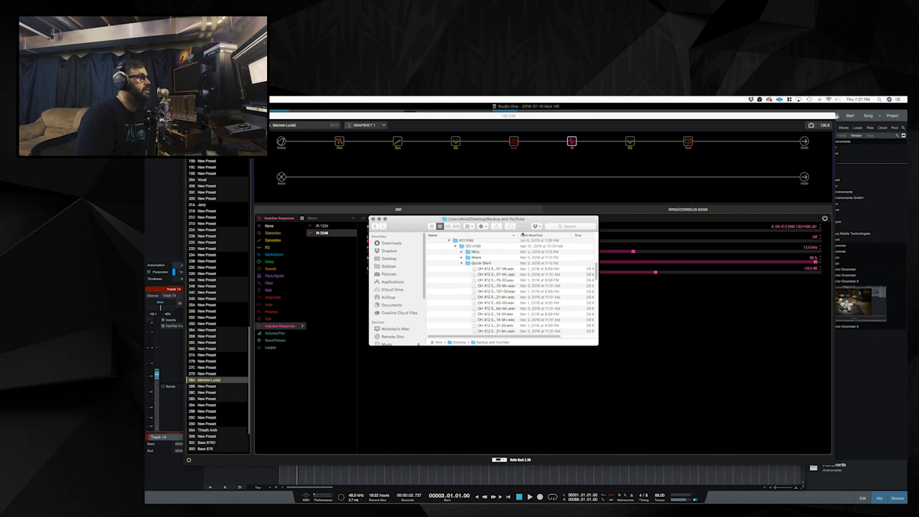
pyautogui.moveTo(517, 234); pyautogui.dragTo(557, 234)
pyautogui.scroll(-2, 544, 294)
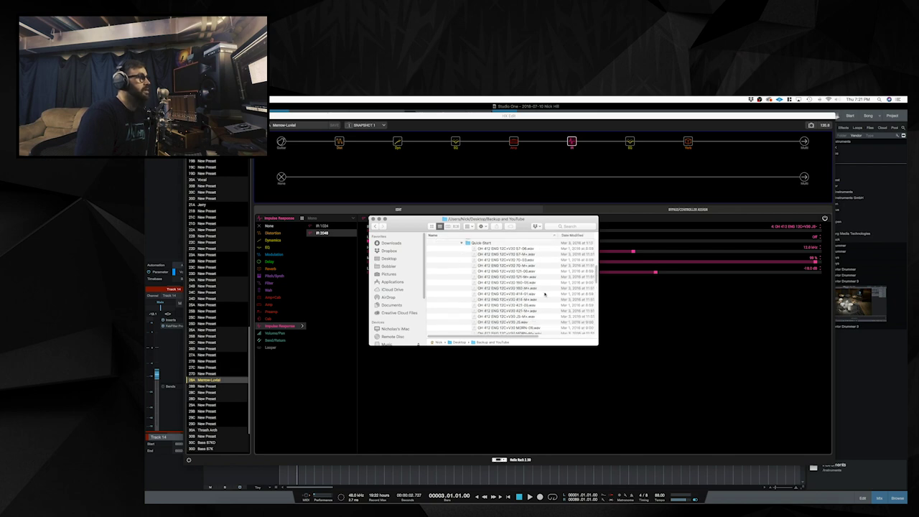
pyautogui.scroll(-4, 521, 287)
pyautogui.scroll(-3, 521, 287)
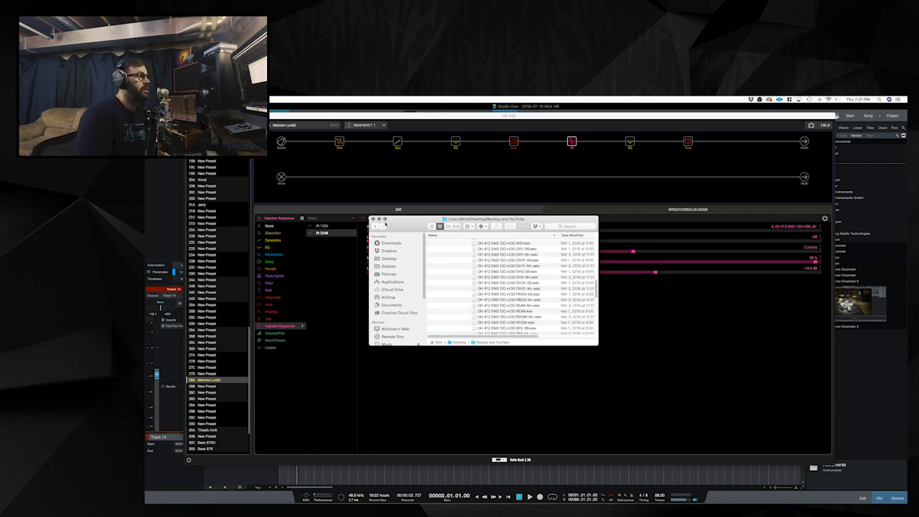
pyautogui.scroll(5, 456, 286)
pyautogui.scroll(5, 456, 286)
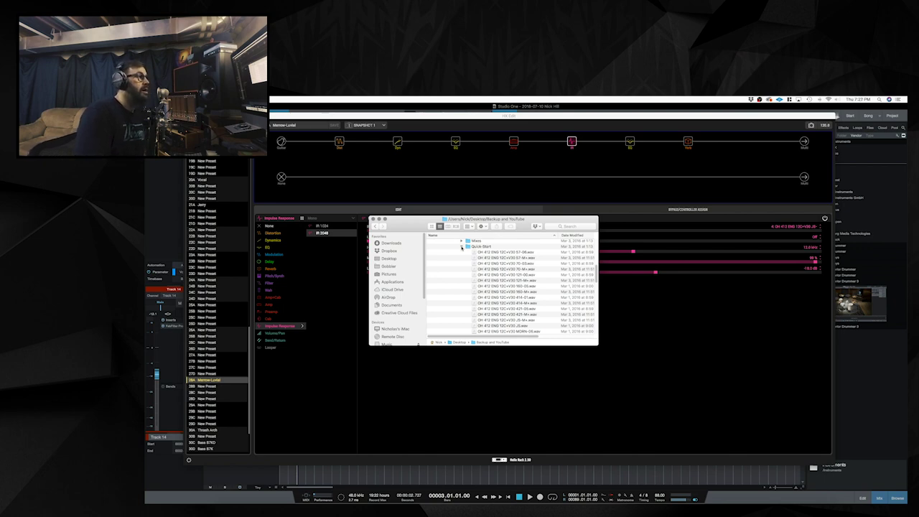
pyautogui.click(461, 247)
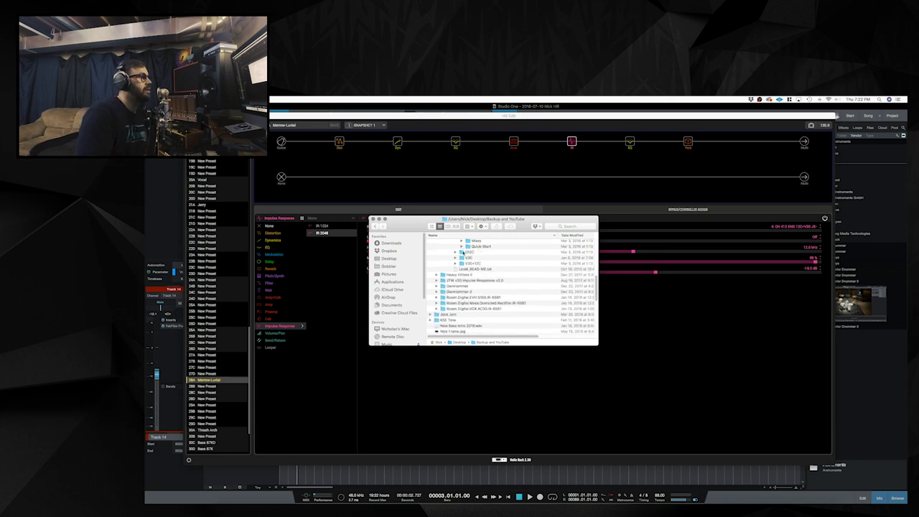
pyautogui.scroll(1, 516, 290)
pyautogui.scroll(3, 516, 290)
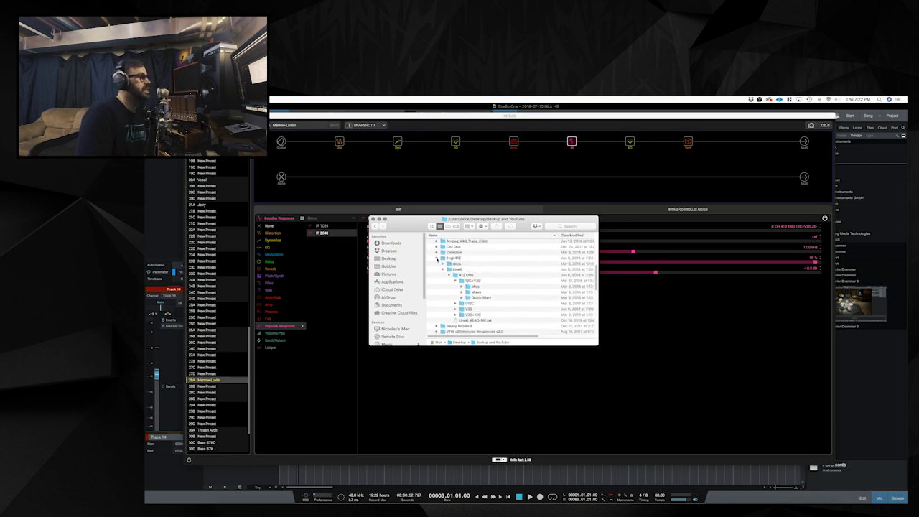
pyautogui.click(437, 259)
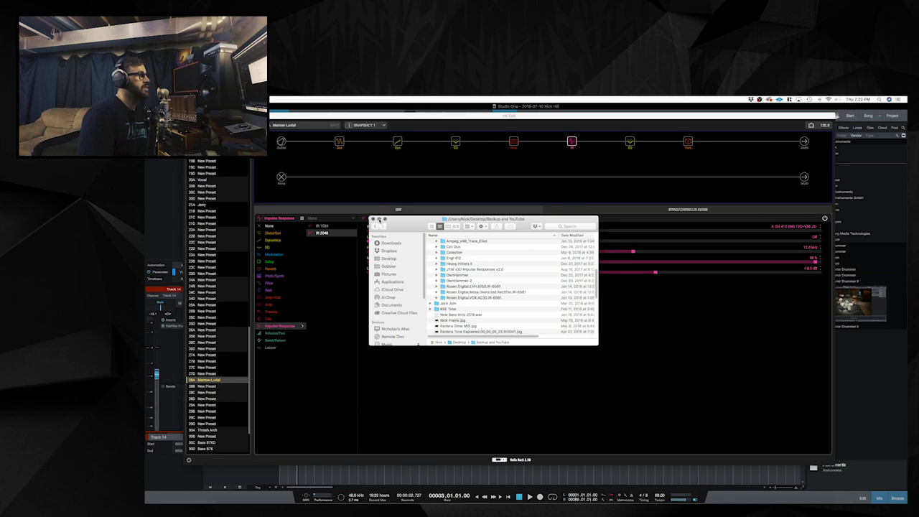
pyautogui.click(379, 218)
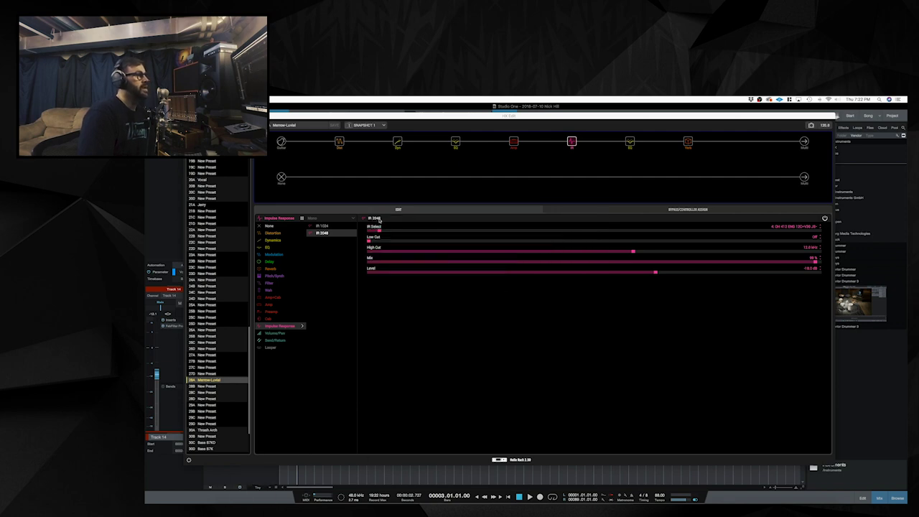
# Select the Simple EQ block after the IR, showing Mid Gain at +1.9 dB.
pyautogui.click(629, 141)
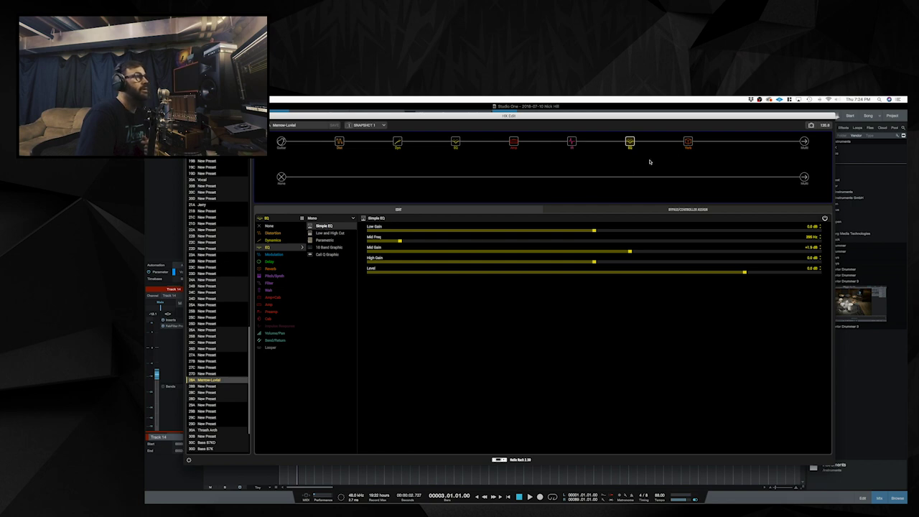
pyautogui.click(690, 143)
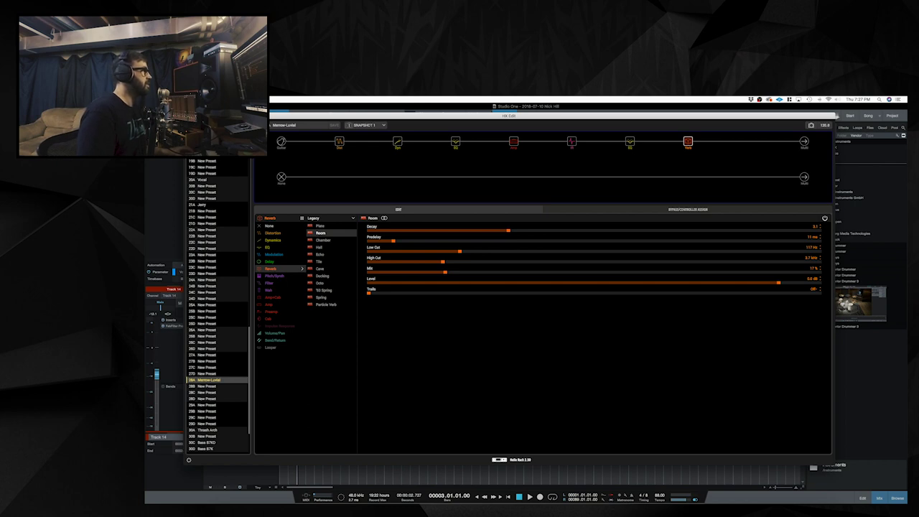
pyautogui.press('super+w')
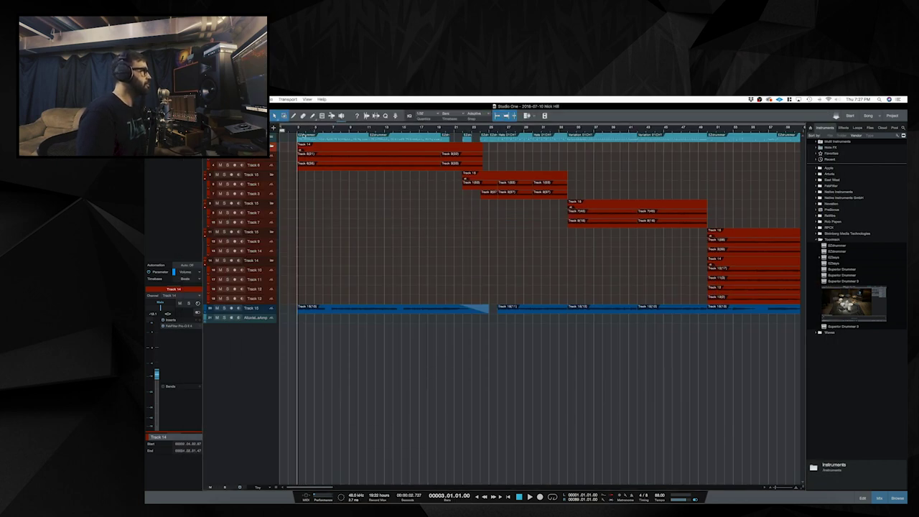
# Select Track 8, then Track 14, and briefly inspect Track 14's Pro-Q 2 insert.
pyautogui.click(260, 158)
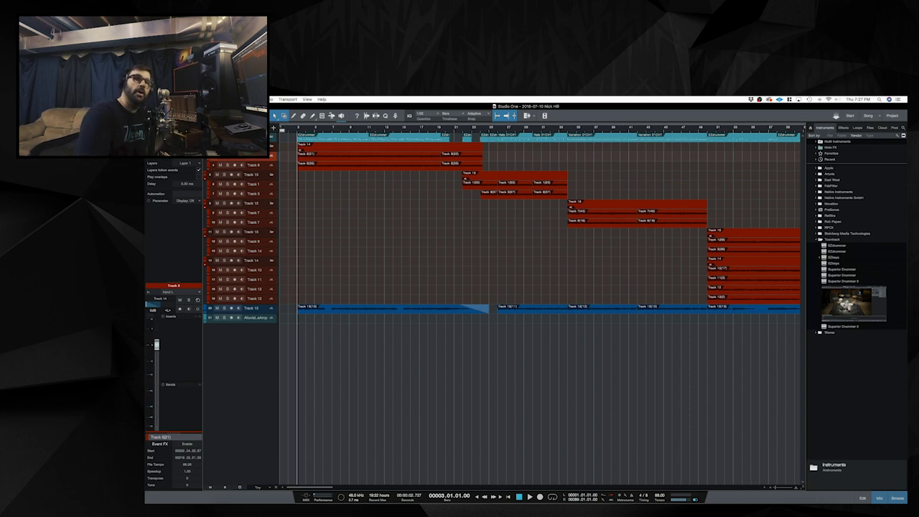
pyautogui.click(308, 146)
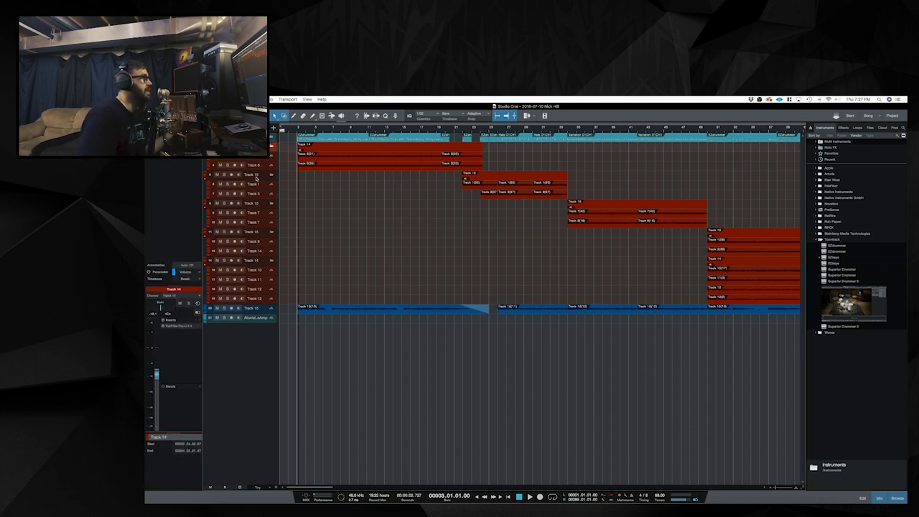
pyautogui.click(185, 326)
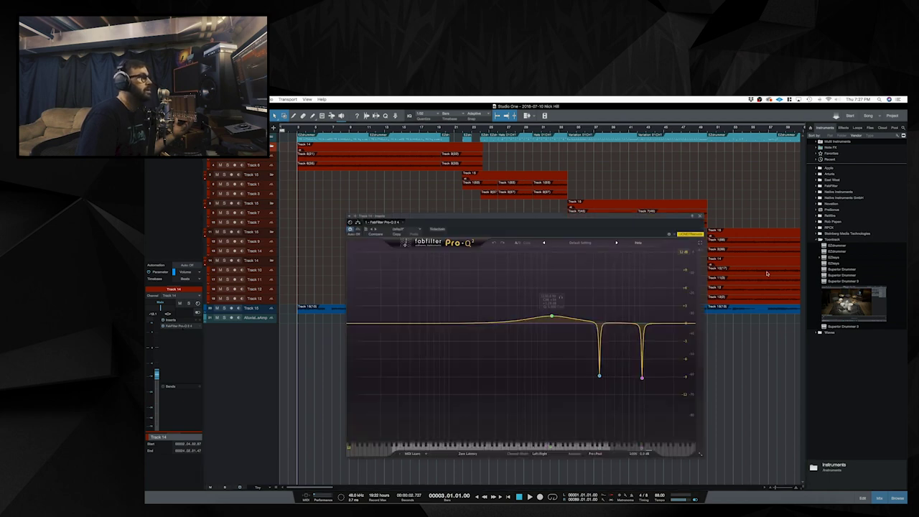
pyautogui.click(701, 216)
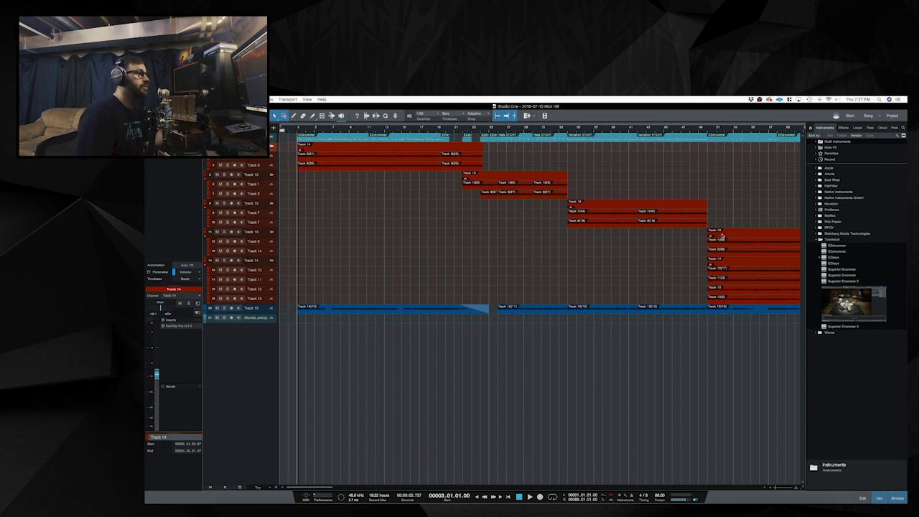
pyautogui.click(436, 133)
pyautogui.press('space')
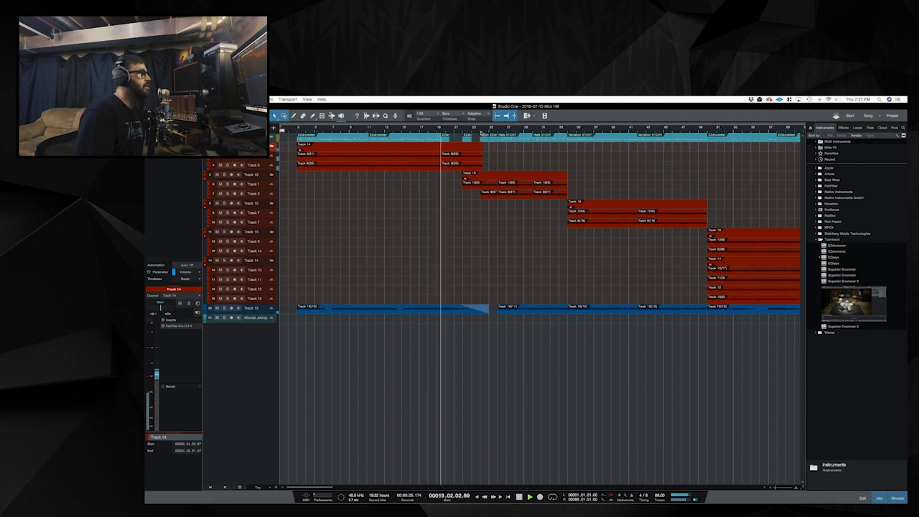
pyautogui.press('space')
pyautogui.click(467, 133)
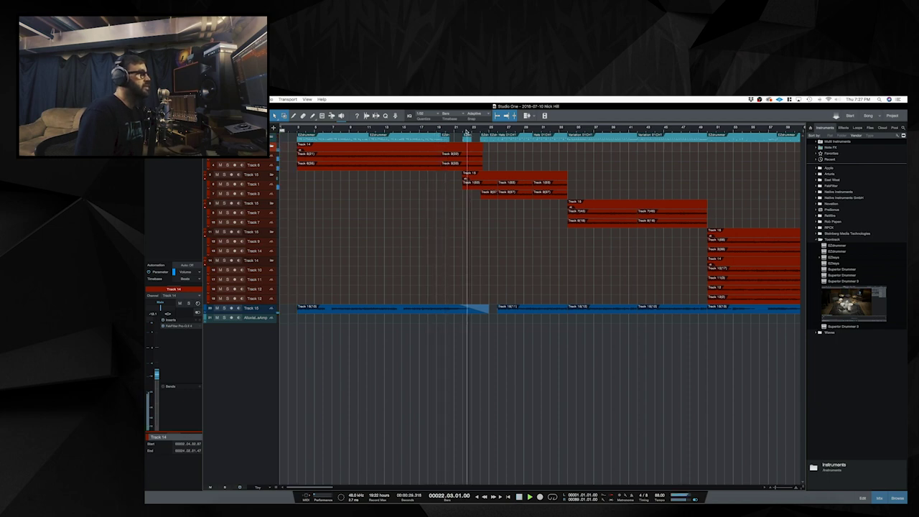
pyautogui.press('space')
pyautogui.press('space')
pyautogui.click(500, 132)
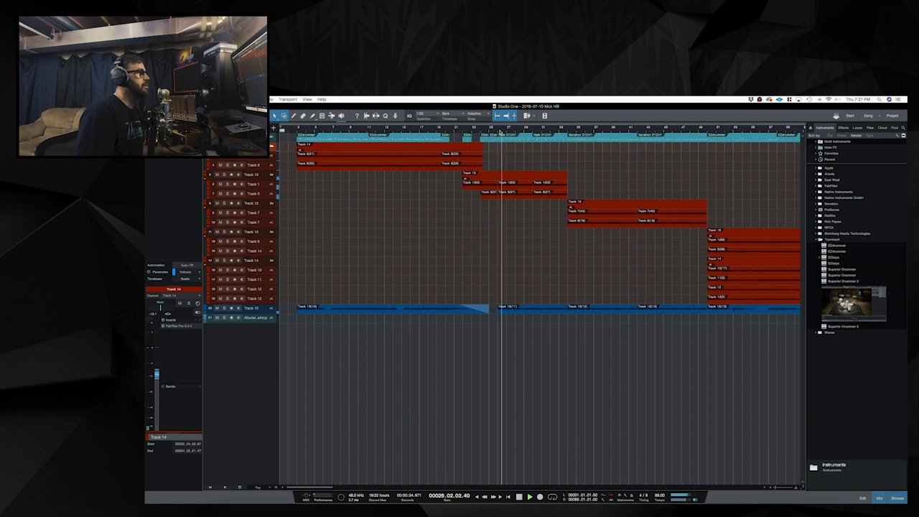
pyautogui.press('space')
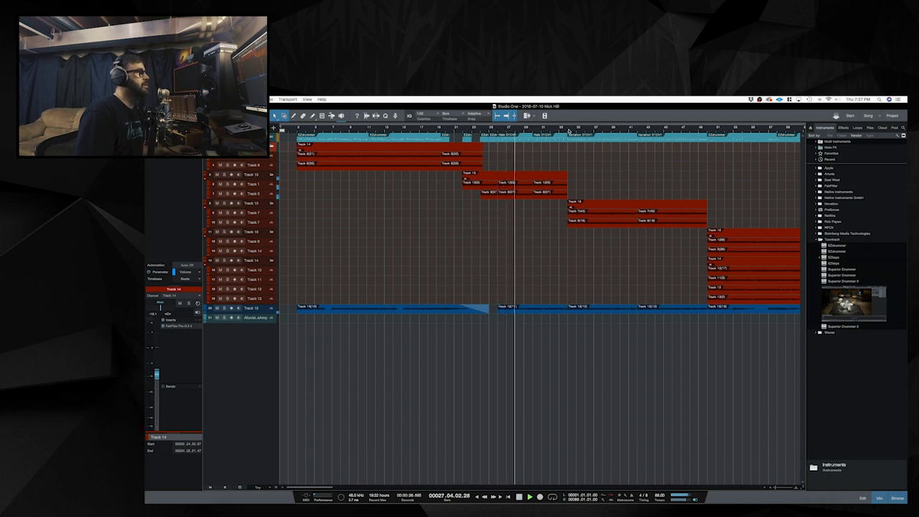
pyautogui.press('space')
pyautogui.click(568, 132)
pyautogui.press('space')
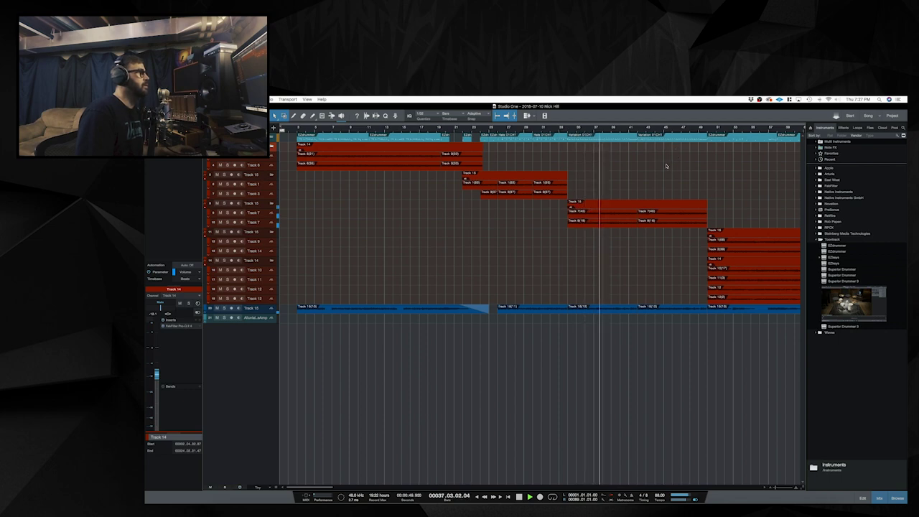
pyautogui.press('space')
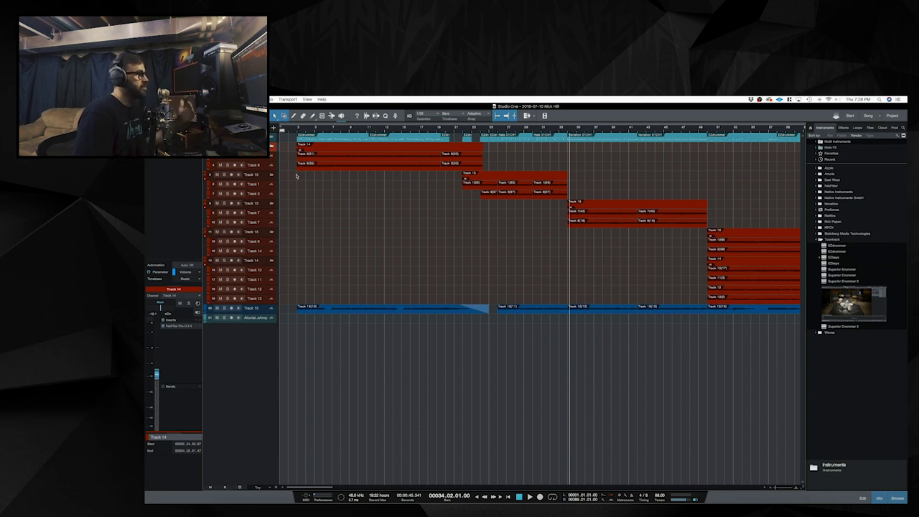
# Reopen Track 14's Pro-Q 2 and play it with the green boost band soloed.
pyautogui.click(188, 327)
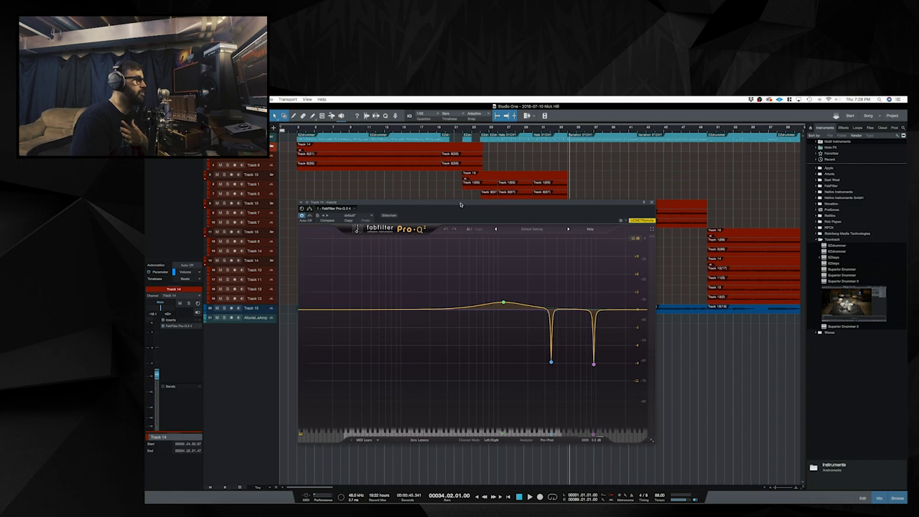
pyautogui.moveTo(502, 313)
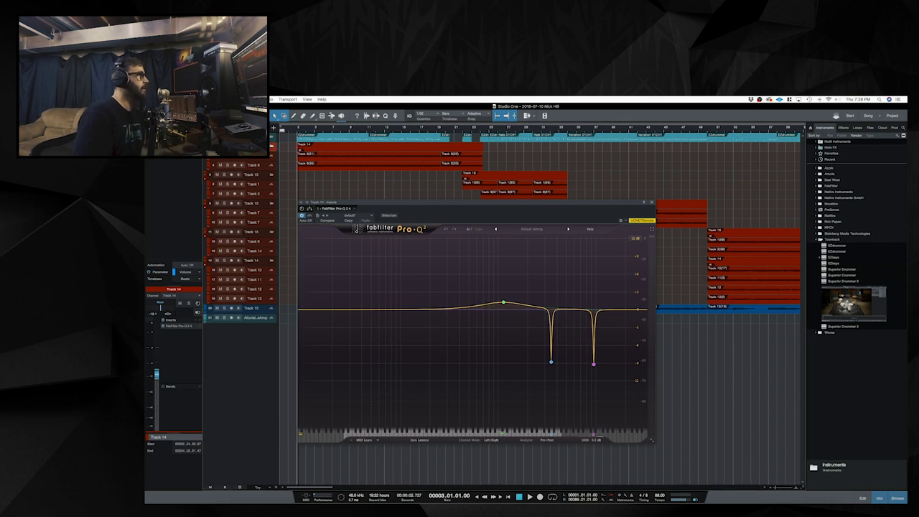
pyautogui.press('space')
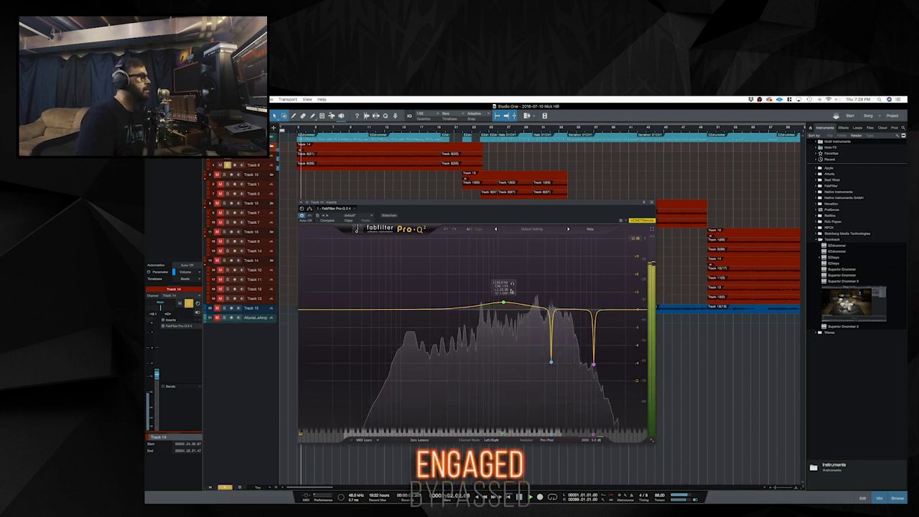
pyautogui.click(512, 284)
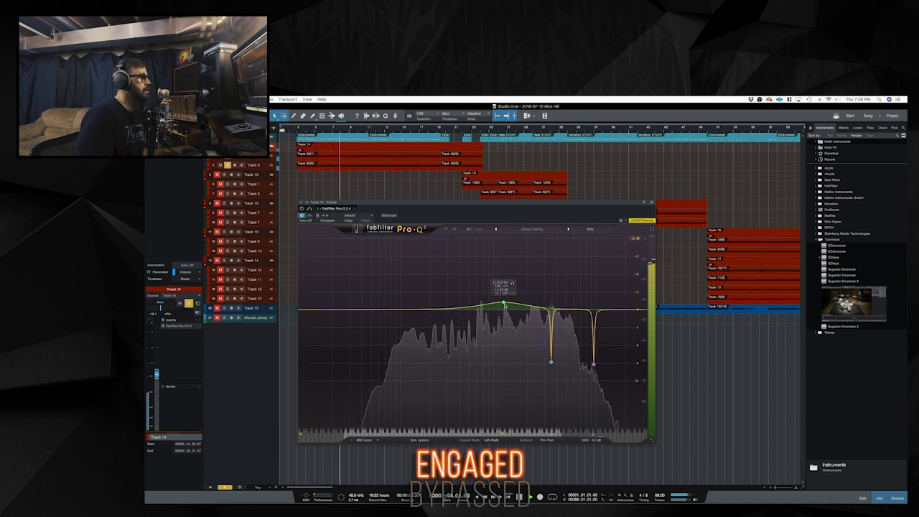
pyautogui.click(504, 305)
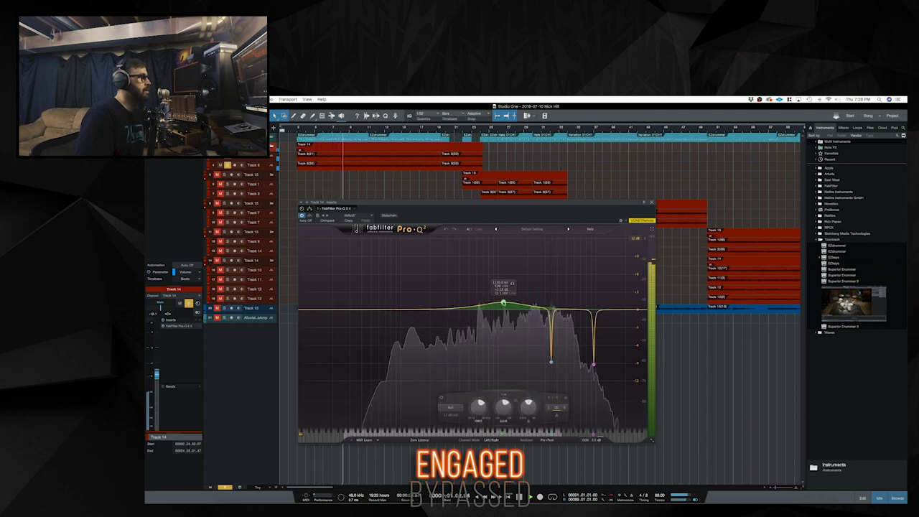
# Compare the green boost band bypassed and engaged twice, then stop playback.
pyautogui.click(441, 399)
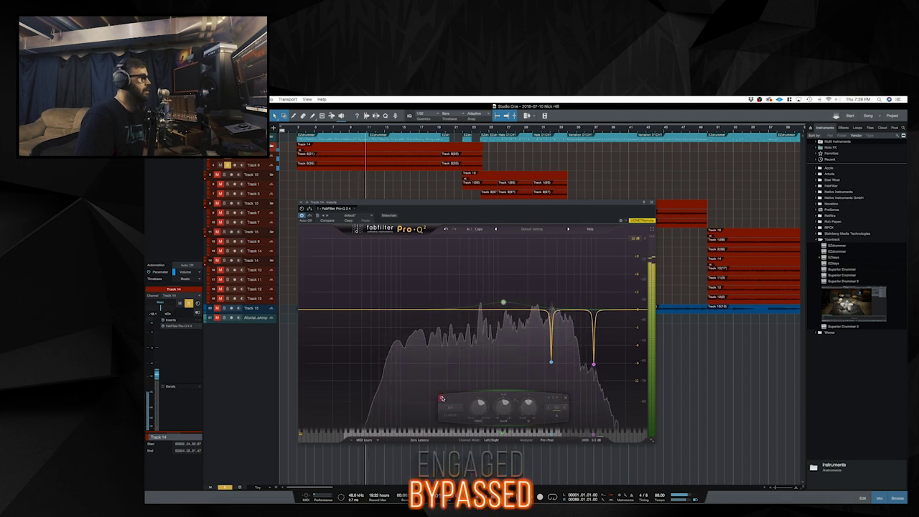
pyautogui.click(441, 398)
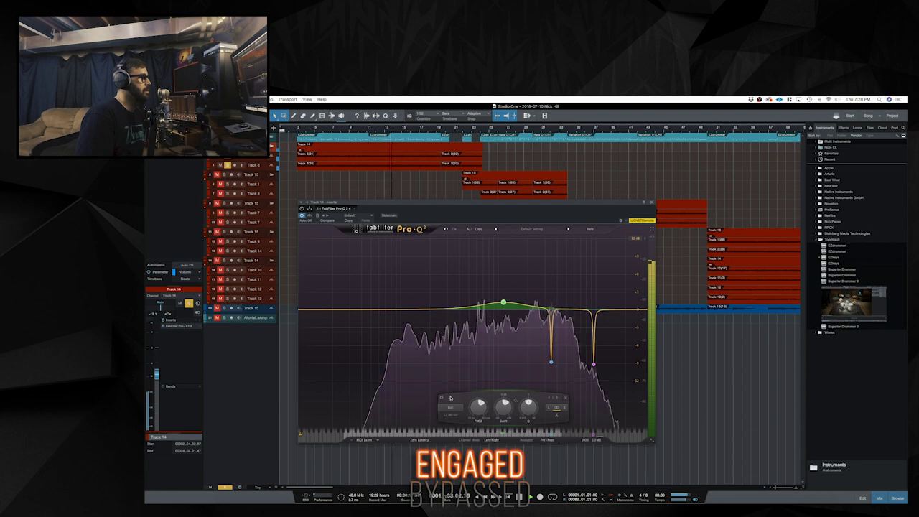
pyautogui.click(442, 398)
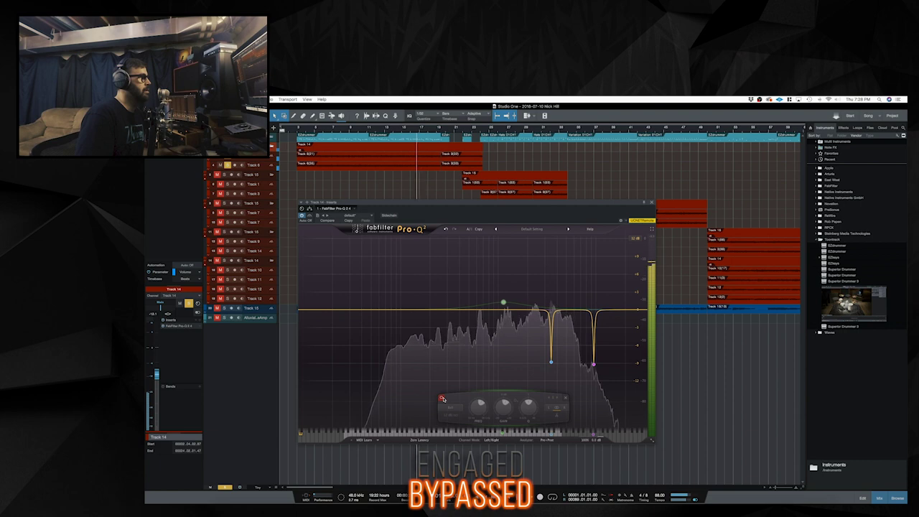
pyautogui.click(442, 398)
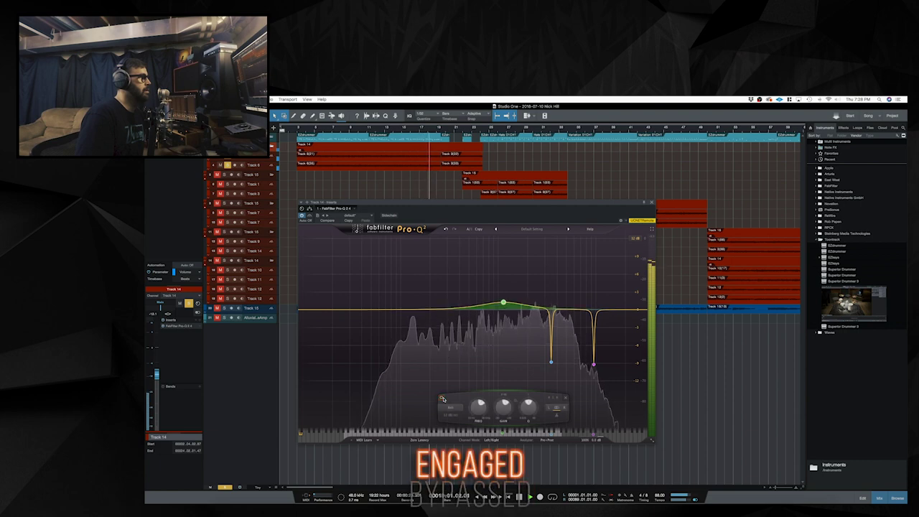
pyautogui.press('space')
pyautogui.moveTo(542, 359)
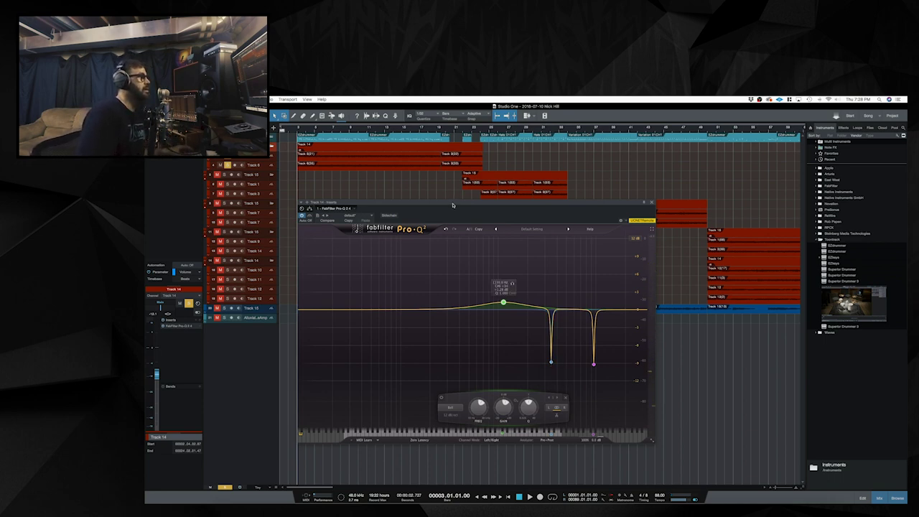
# Nudge the Pro-Q 2 window slightly right and play Track 14 through the EQ.
pyautogui.moveTo(452, 205); pyautogui.dragTo(454, 204)
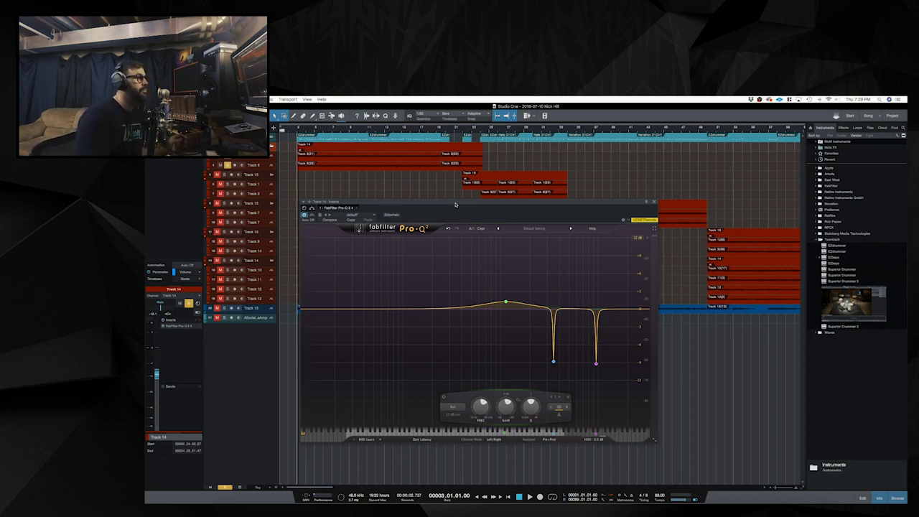
pyautogui.moveTo(595, 363)
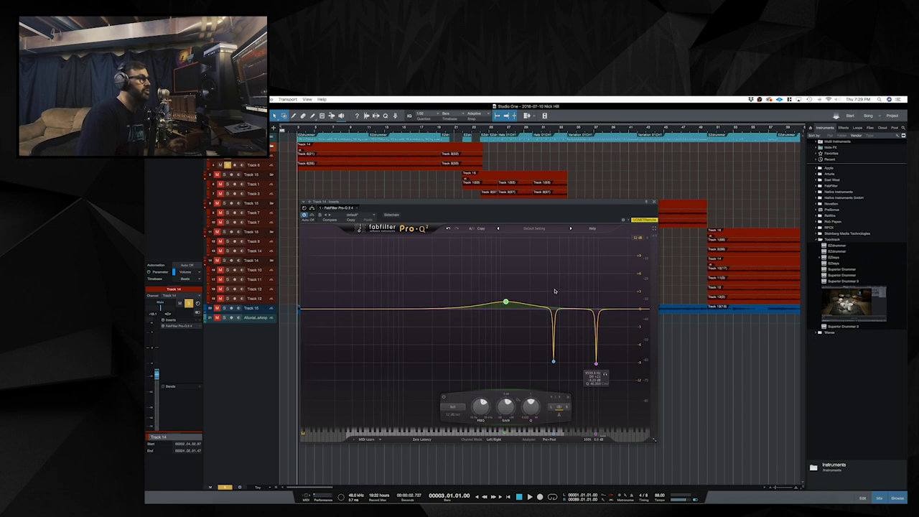
pyautogui.moveTo(540, 305)
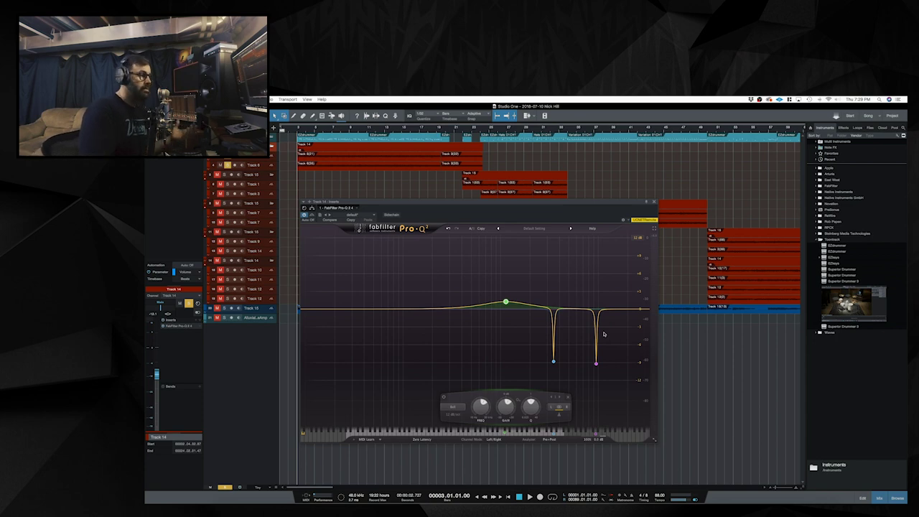
pyautogui.moveTo(514, 274)
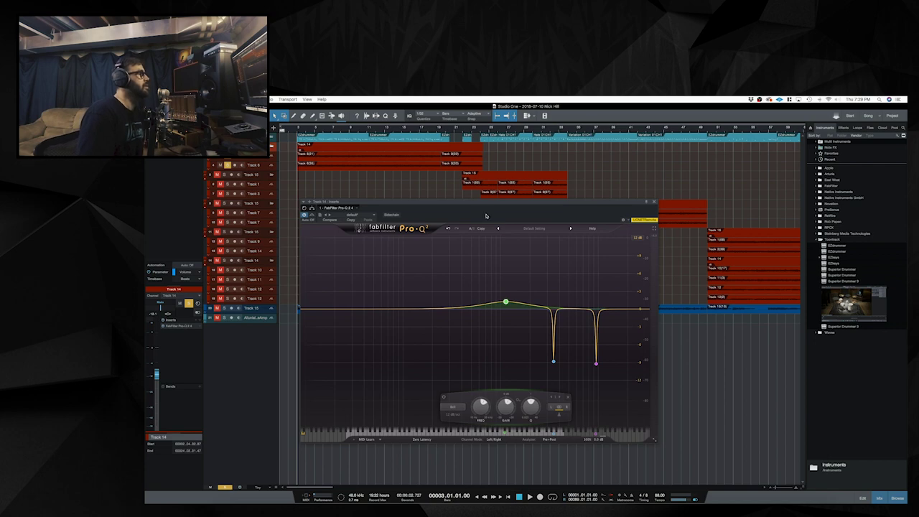
pyautogui.press('space')
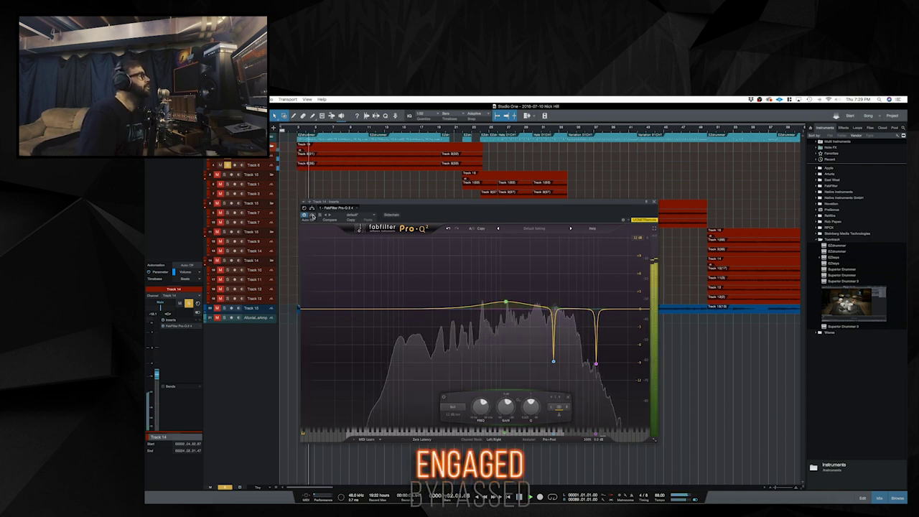
pyautogui.click(312, 215)
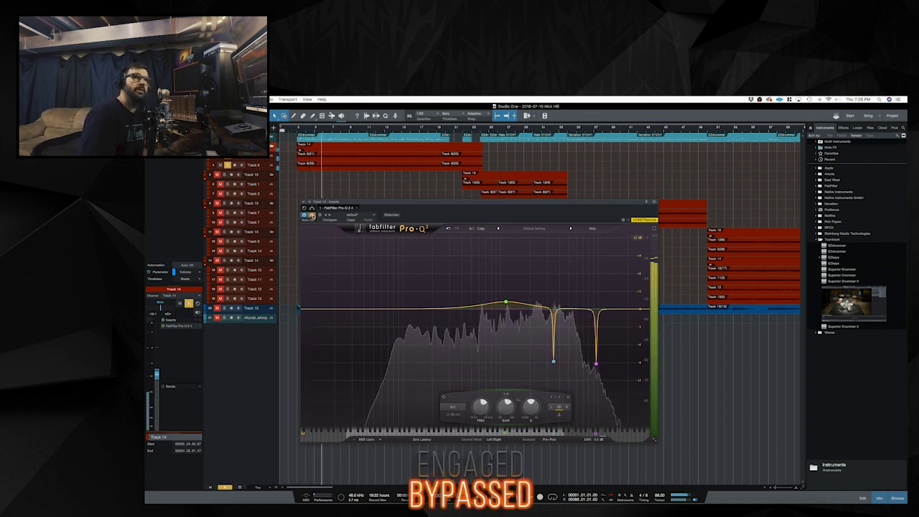
pyautogui.click(312, 215)
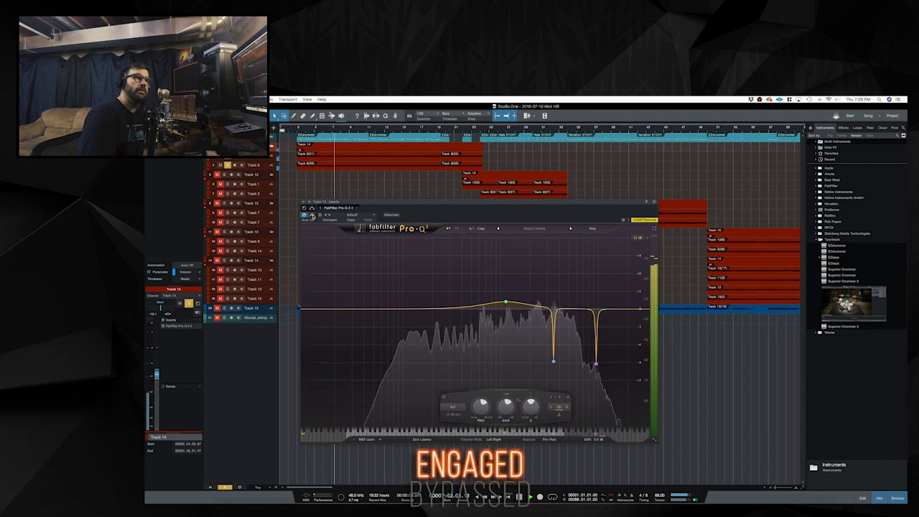
pyautogui.click(311, 216)
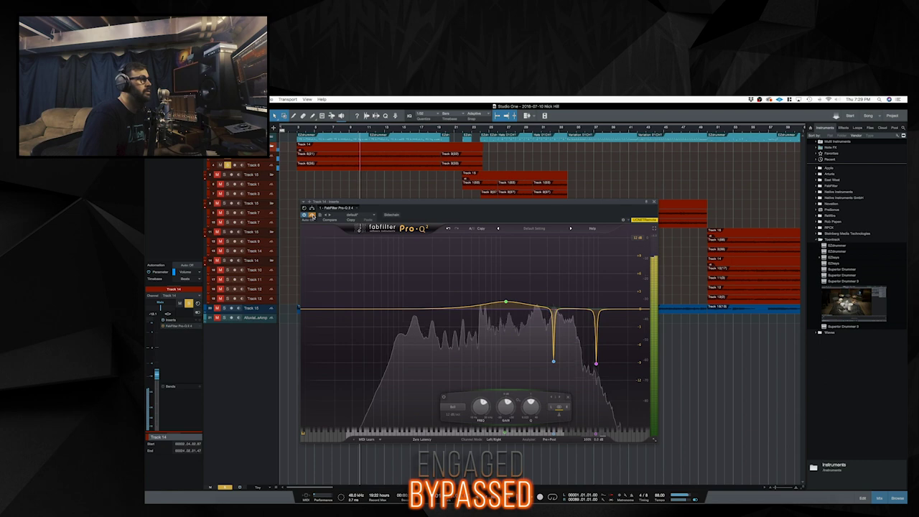
pyautogui.click(311, 215)
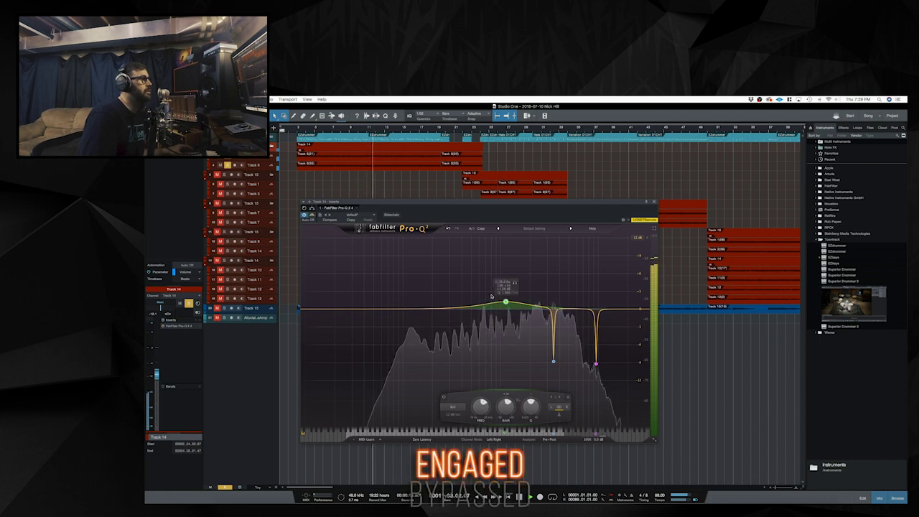
pyautogui.press('space')
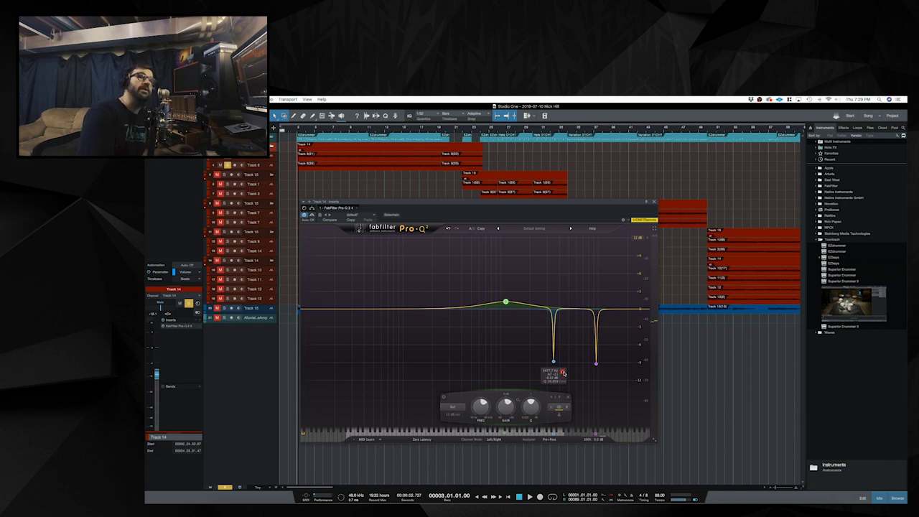
pyautogui.press('space')
pyautogui.click(563, 372)
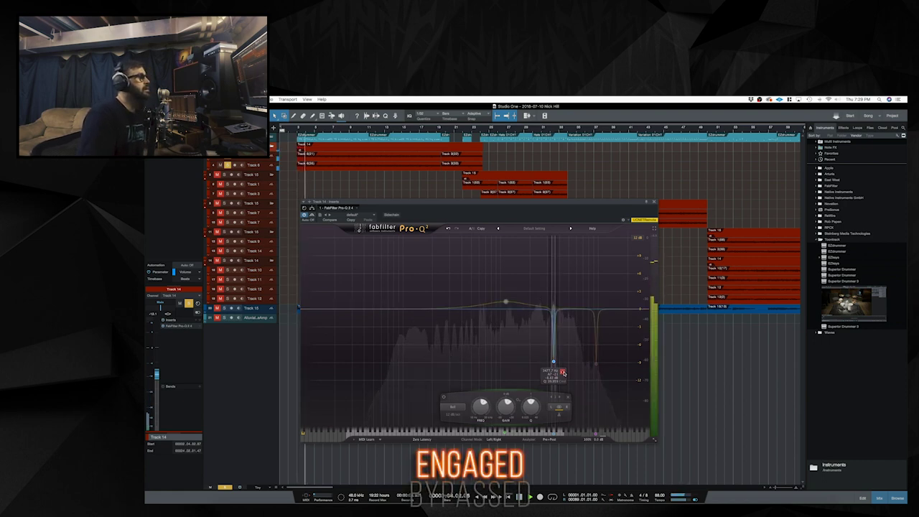
pyautogui.click(562, 372)
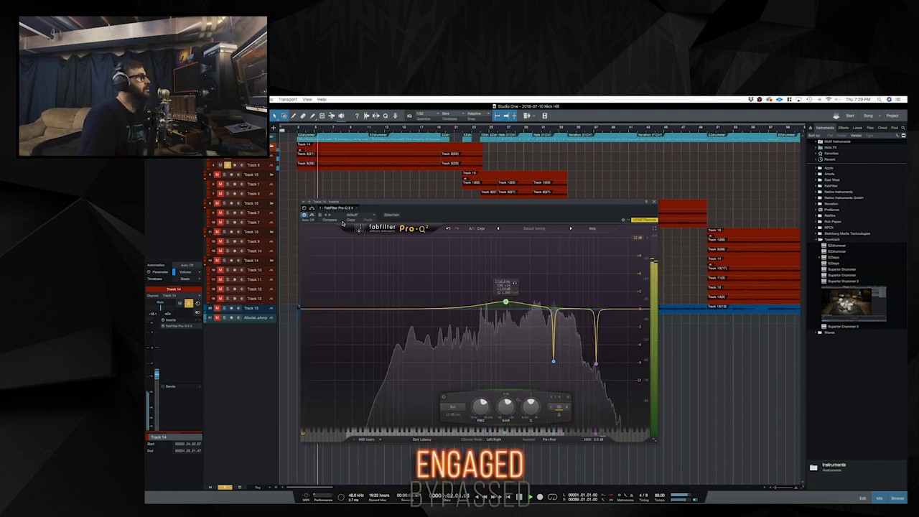
pyautogui.click(312, 214)
pyautogui.click(312, 215)
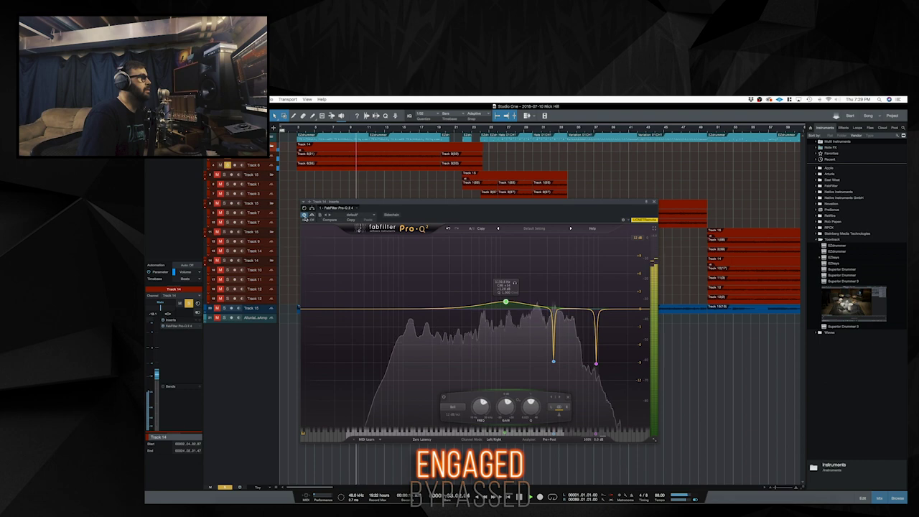
pyautogui.click(305, 215)
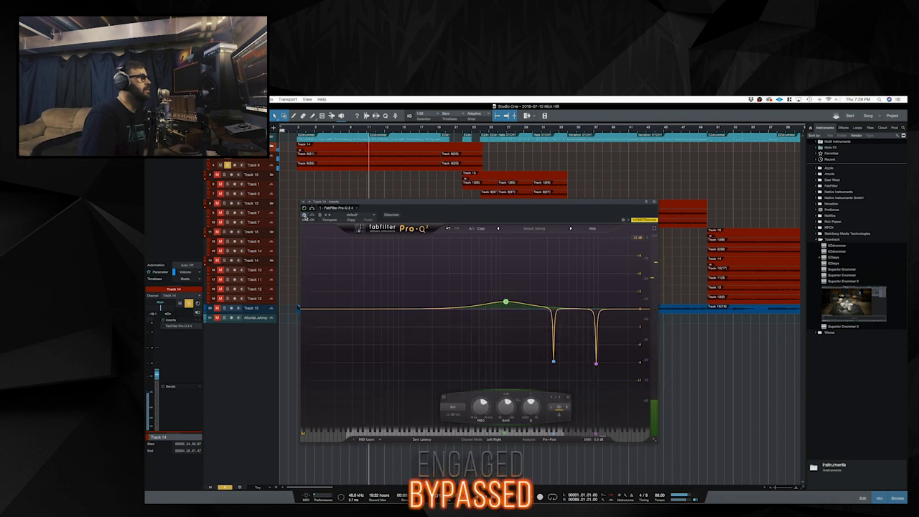
pyautogui.click(305, 215)
pyautogui.press('space')
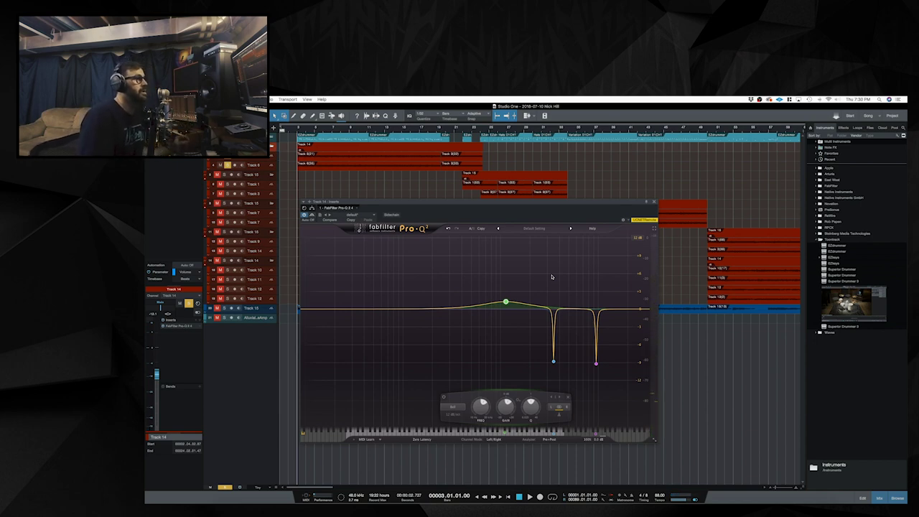
pyautogui.moveTo(506, 302)
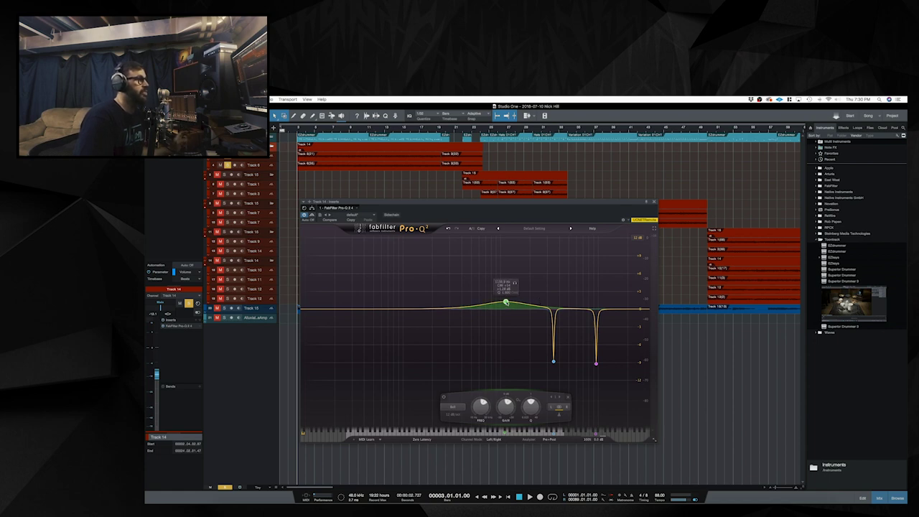
pyautogui.moveTo(554, 360)
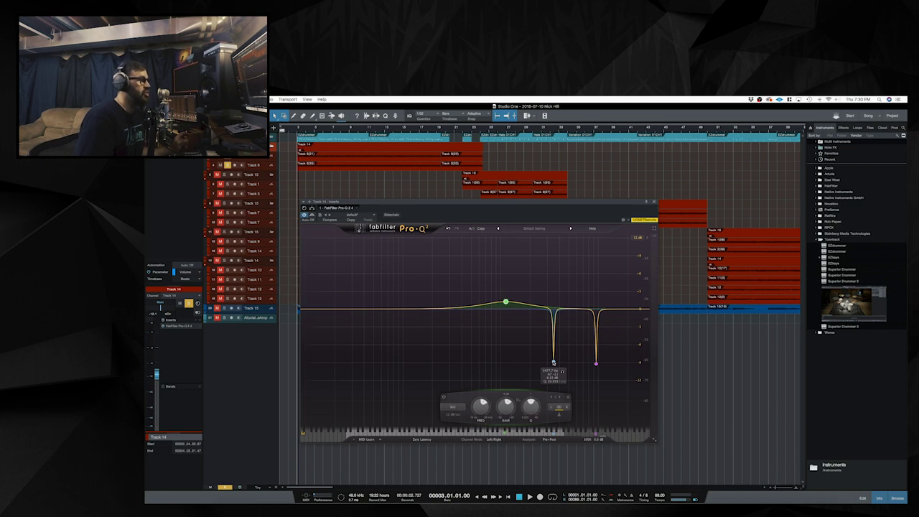
pyautogui.click(554, 361)
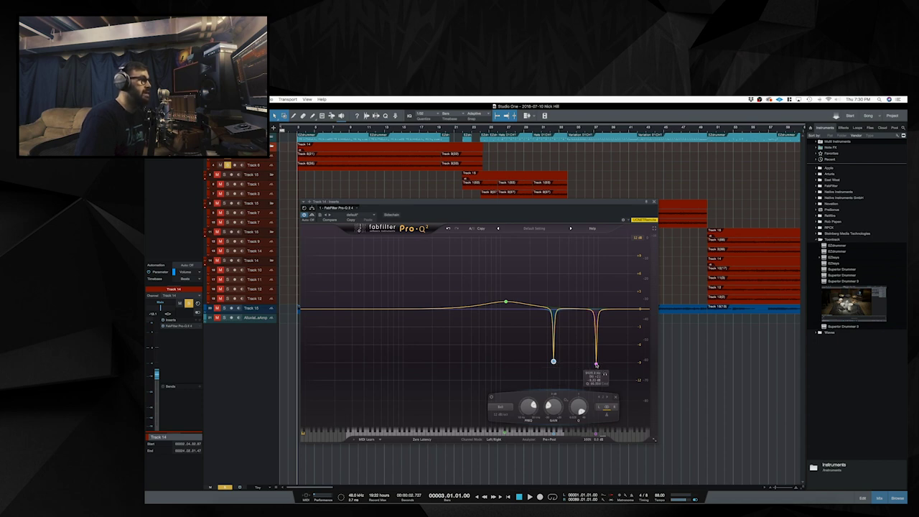
pyautogui.click(596, 364)
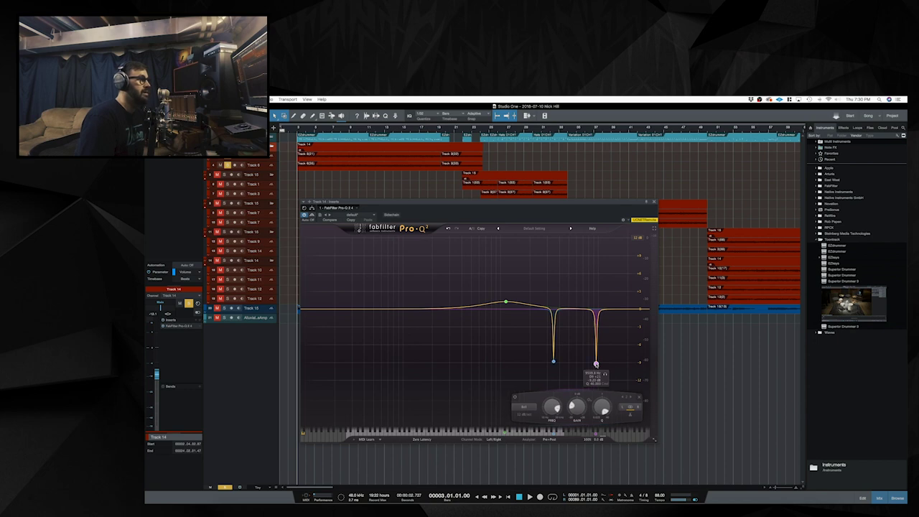
# Close Pro-Q, unsolo the top track, and audition the Main bus FG-Grey compressor before closing it.
pyautogui.click(653, 202)
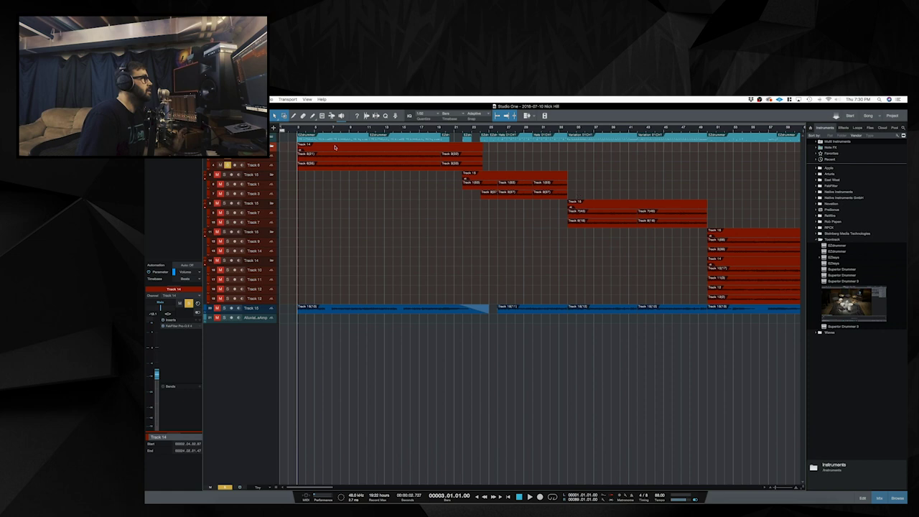
pyautogui.press('s')
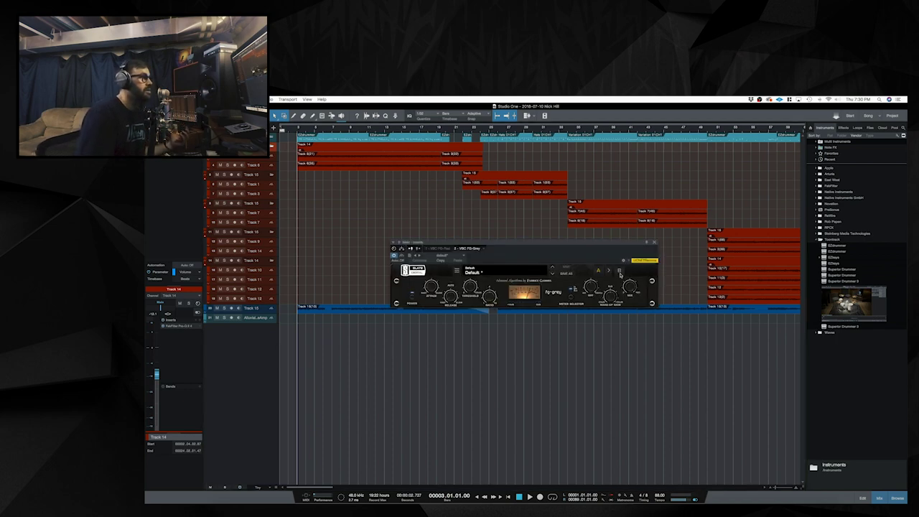
pyautogui.press('space')
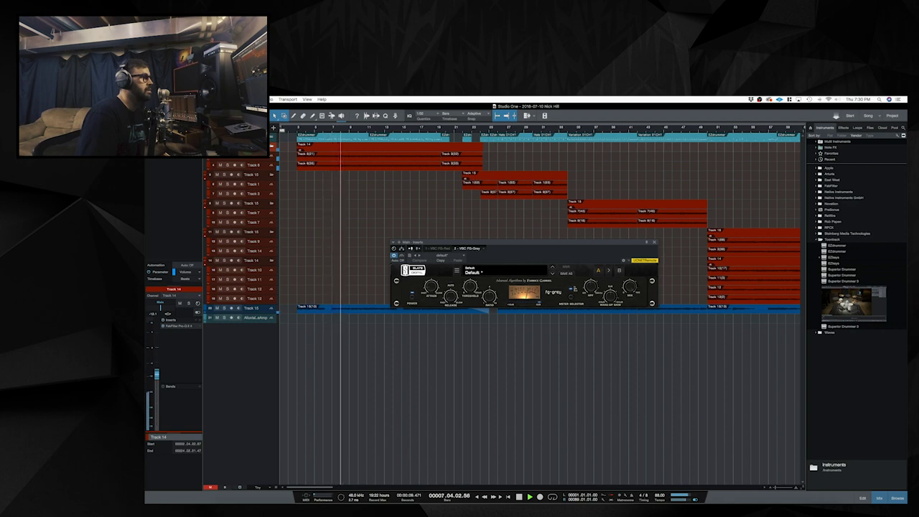
pyautogui.press('space')
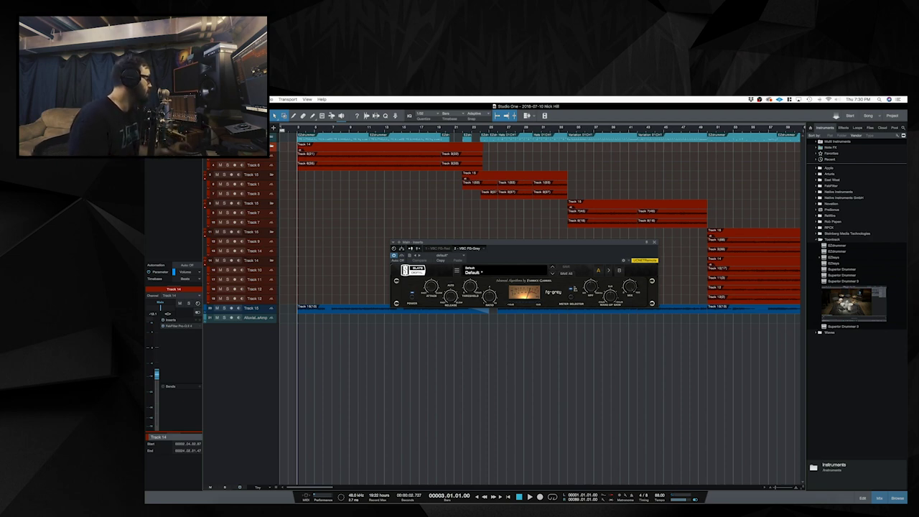
pyautogui.click(654, 243)
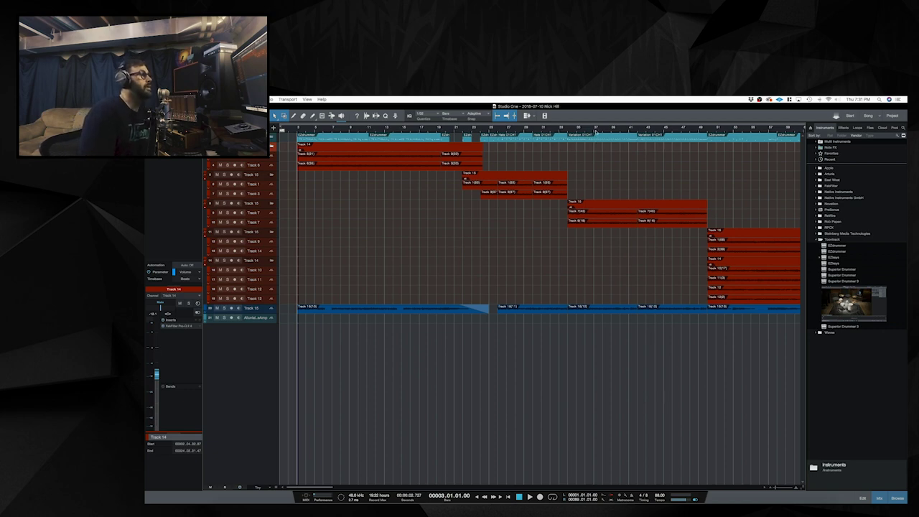
# Zoom the arrangement out to show the whole song, bar 1 to roughly bar 81.
pyautogui.moveTo(599, 133); pyautogui.dragTo(598, 128)
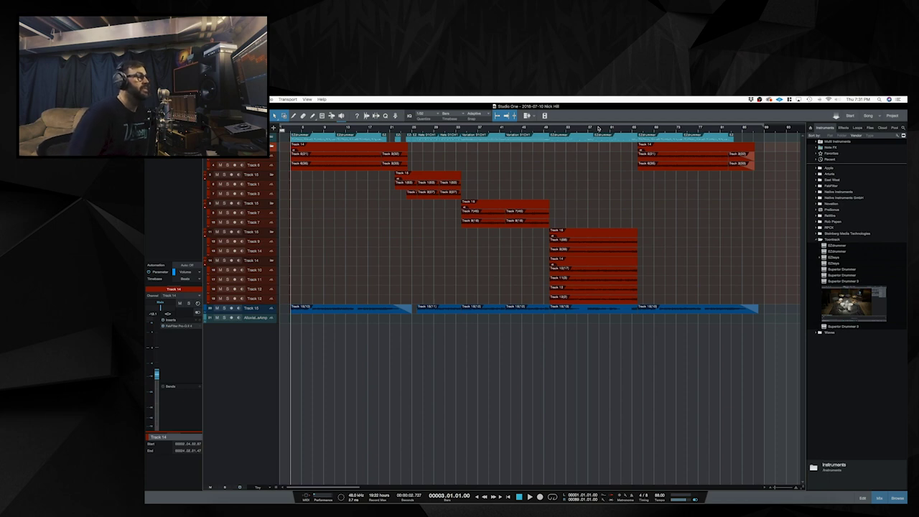